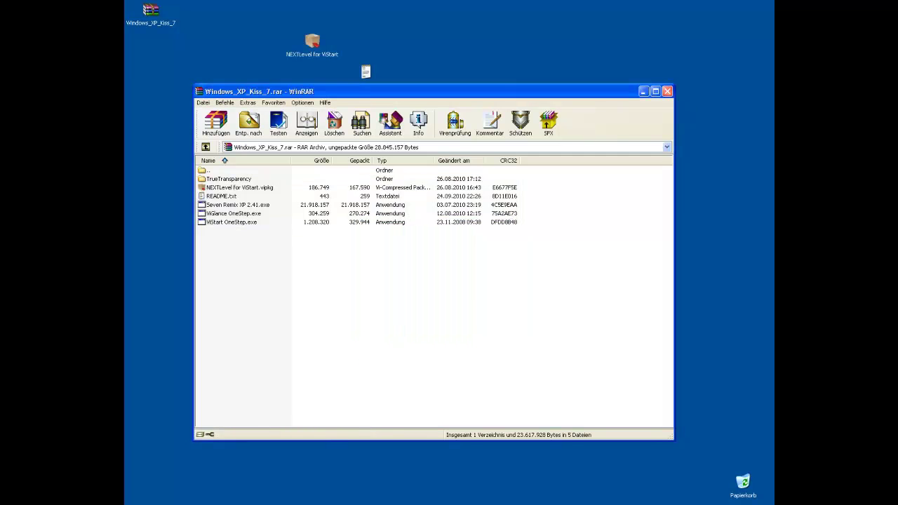
# - Close the Windows_XP_Kiss_7 archive and read through the README file's usage notes and Windows XP compatibility remark
pyautogui.click(667, 92)
pyautogui.doubleClick(366, 71)
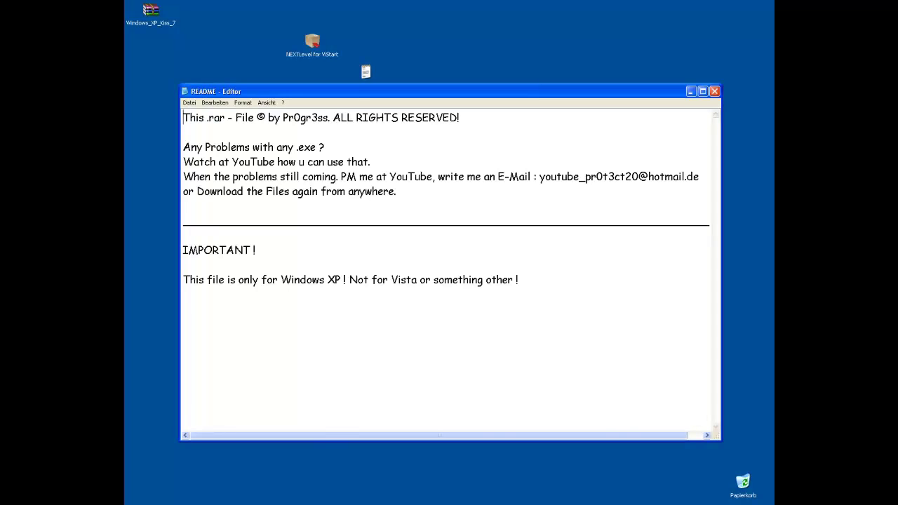
pyautogui.moveTo(182, 117); pyautogui.dragTo(519, 279)
pyautogui.click(519, 280)
pyautogui.click(714, 91)
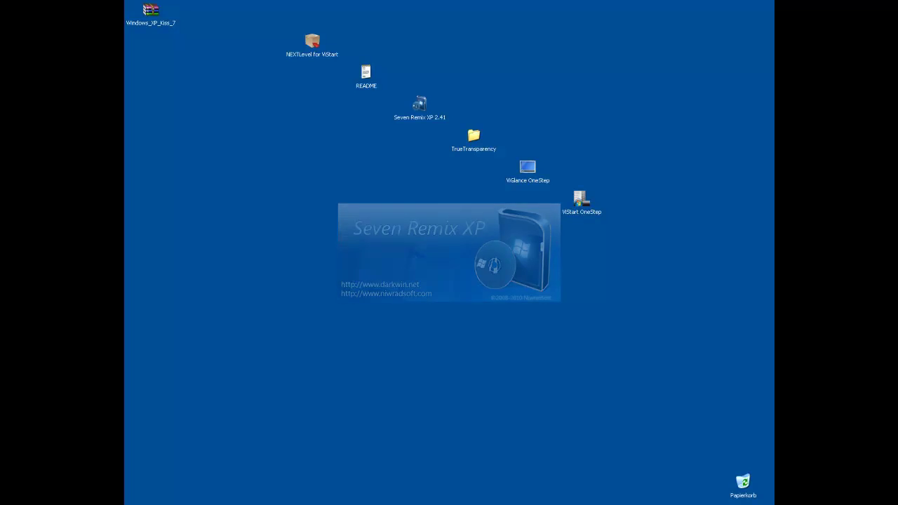
# - Choose Deutsch as the language of the Seven Remix XP 2.41 installer
pyautogui.click(512, 263)
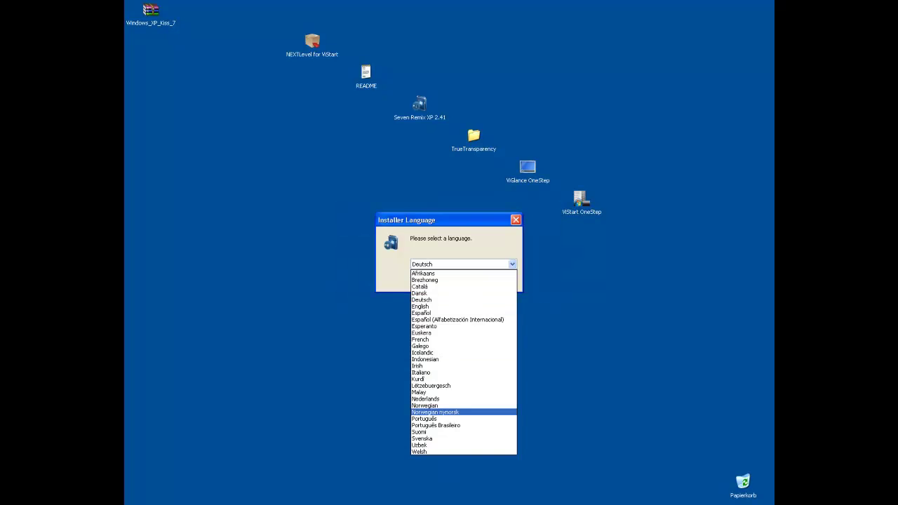
pyautogui.click(463, 300)
pyautogui.press('Return')
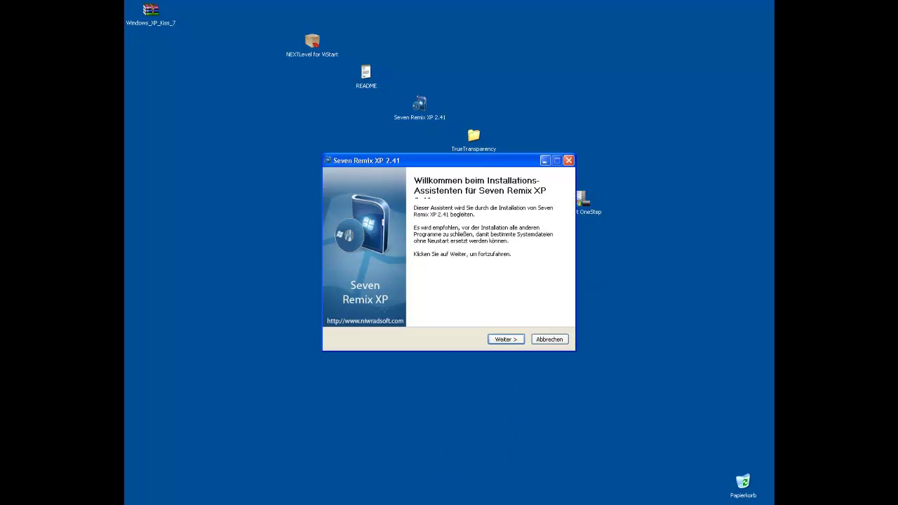
# - Accept the Seven Remix XP license agreement and continue past the readme page after scrolling to its end
pyautogui.press('Return')
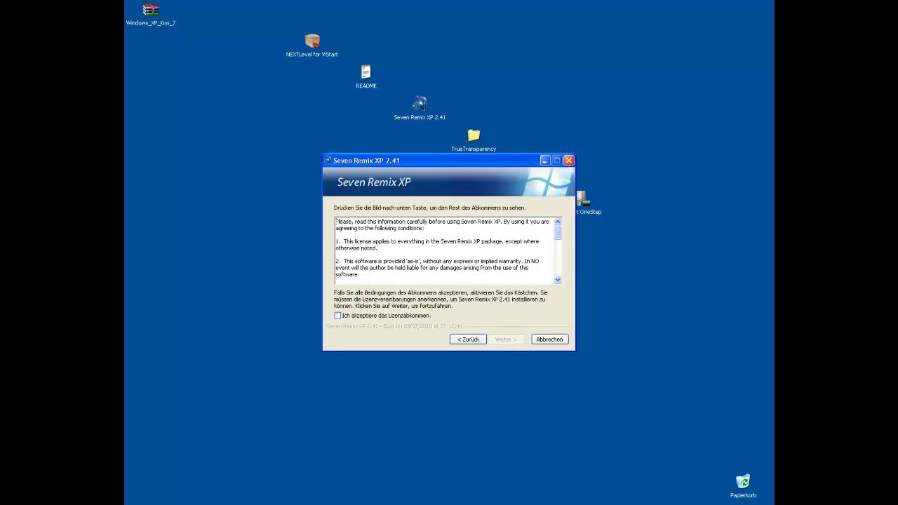
pyautogui.press('space')
pyautogui.press('Return')
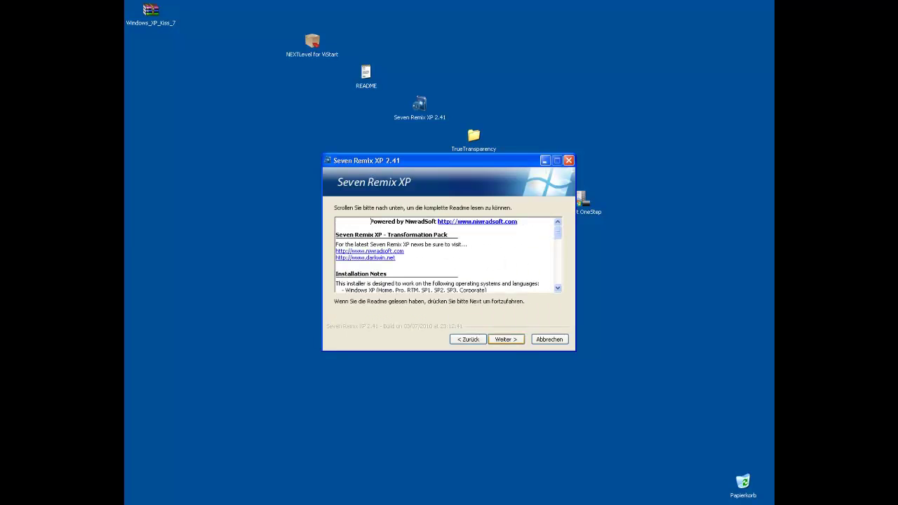
pyautogui.scroll(-15, 448, 254)
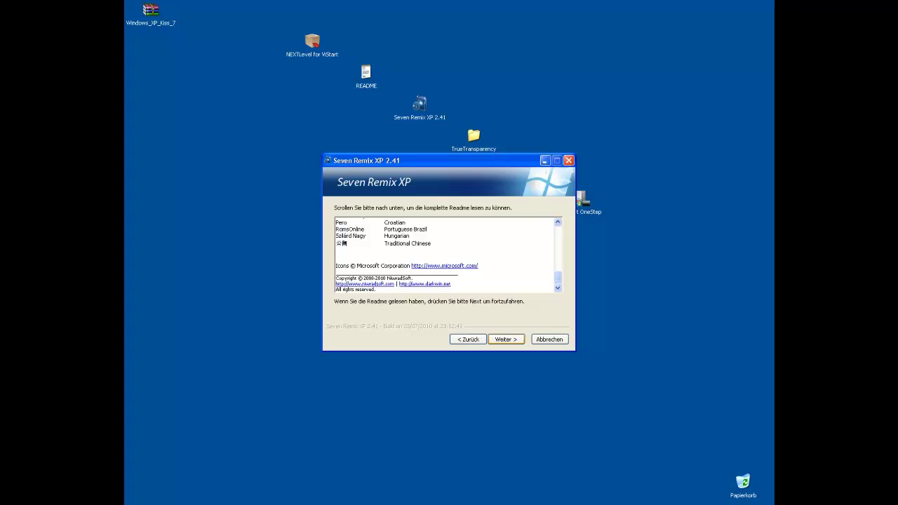
pyautogui.press('Return')
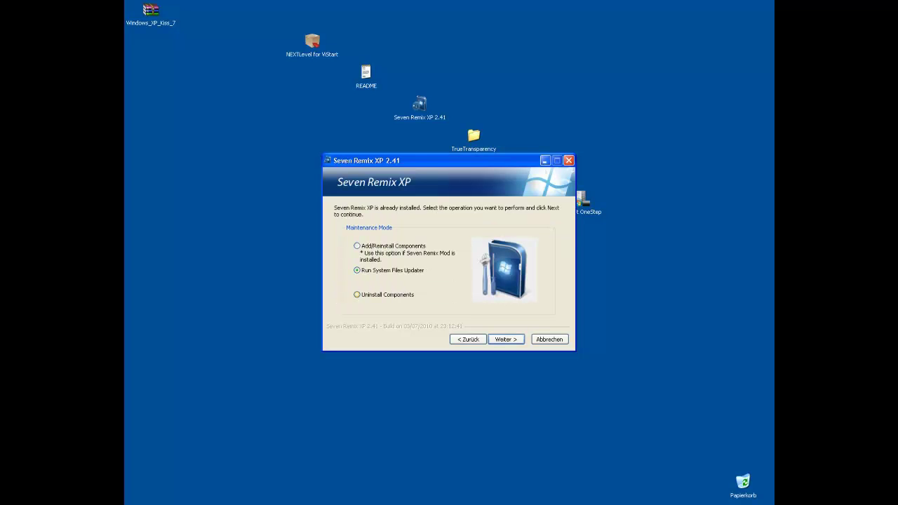
# - Continue to the component selection, include Tweaks alongside the preselected components, and start the Seven Remix XP installation
pyautogui.press('Return')
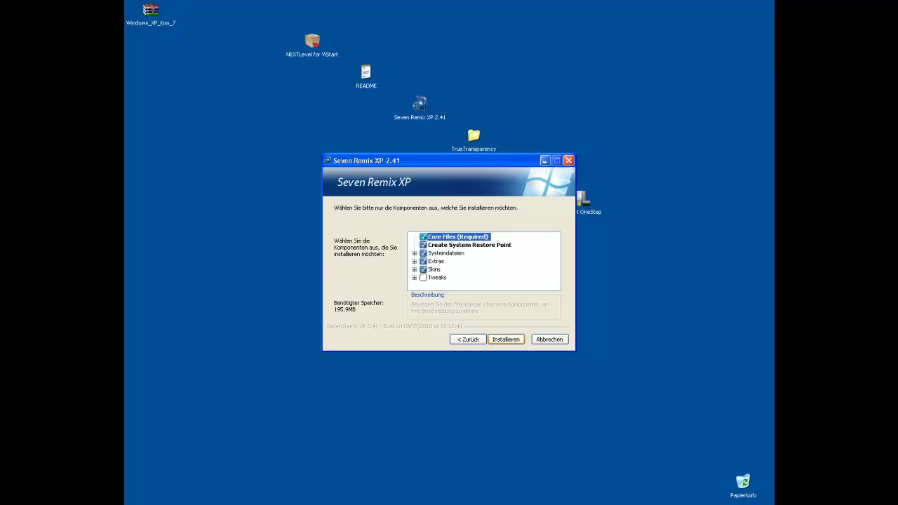
pyautogui.click(422, 277)
pyautogui.click(414, 277)
pyautogui.click(414, 277)
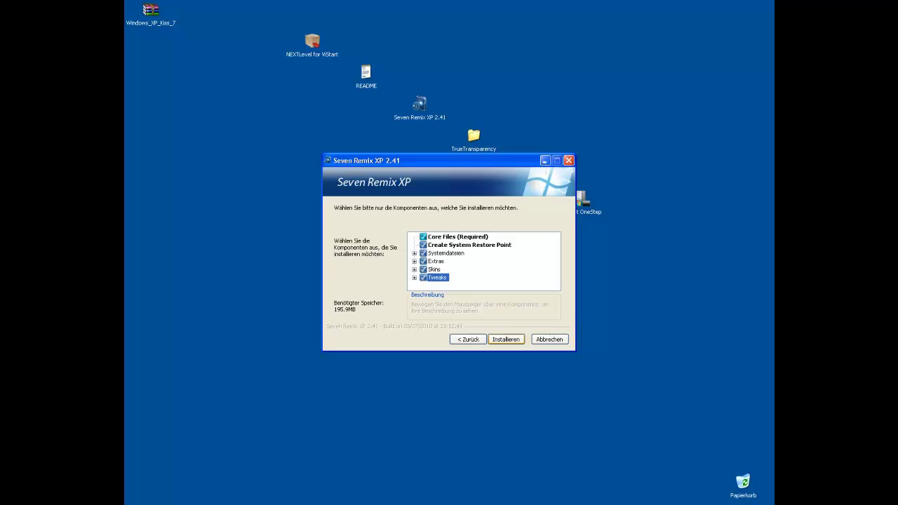
pyautogui.press('Return')
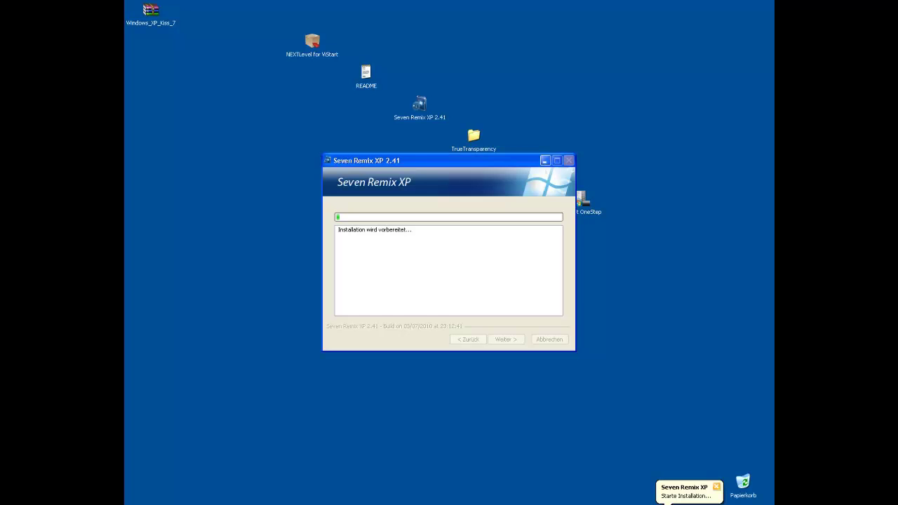
# - Dismiss the installation notification and finish the Seven Remix XP setup with the option to restart Windows manually at another time
pyautogui.click(716, 486)
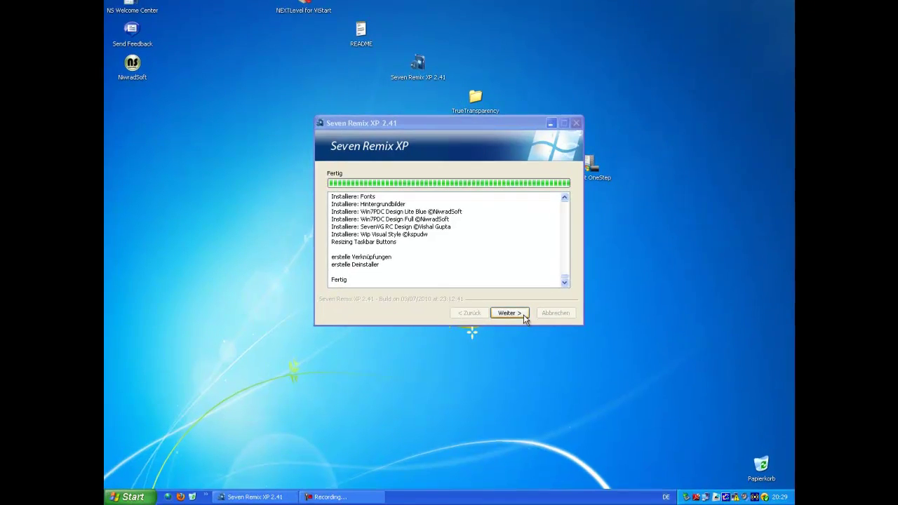
pyautogui.click(504, 329)
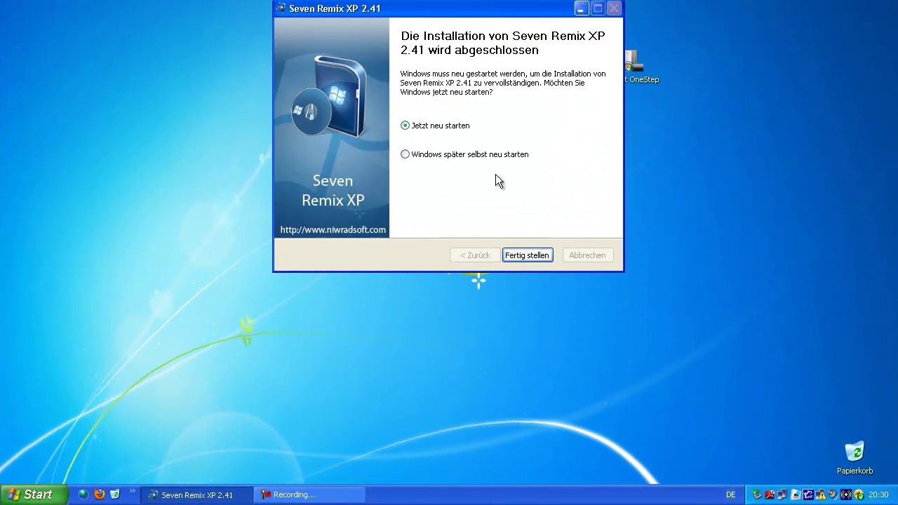
pyautogui.click(480, 155)
pyautogui.click(527, 255)
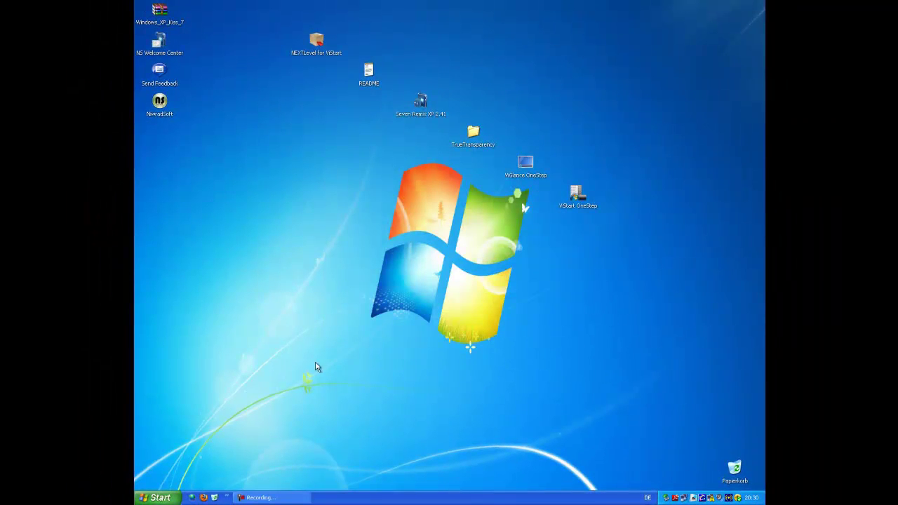
# - Open the desktop's display properties at the appearance (Darstellung) settings and move the dialog nearer the screen centre
pyautogui.rightClick(336, 242)
pyautogui.click(365, 330)
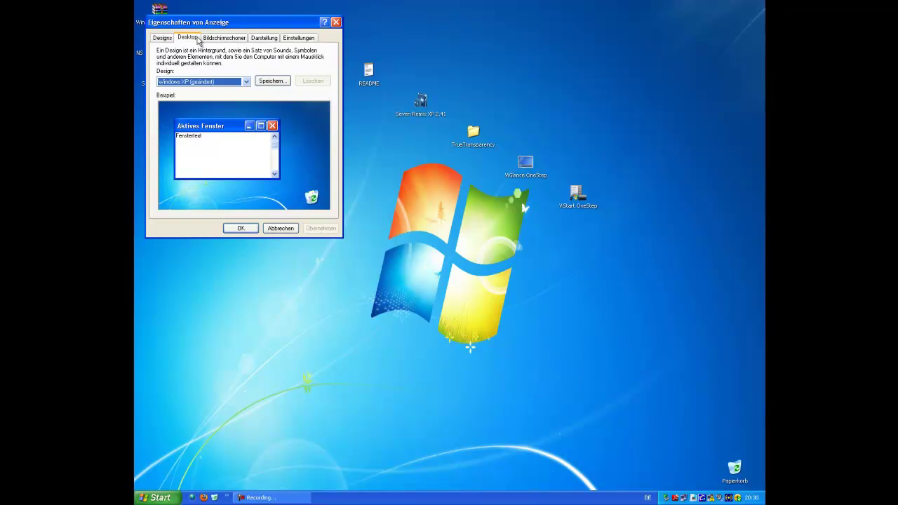
pyautogui.click(188, 37)
pyautogui.moveTo(239, 22); pyautogui.dragTo(391, 117)
pyautogui.click(418, 132)
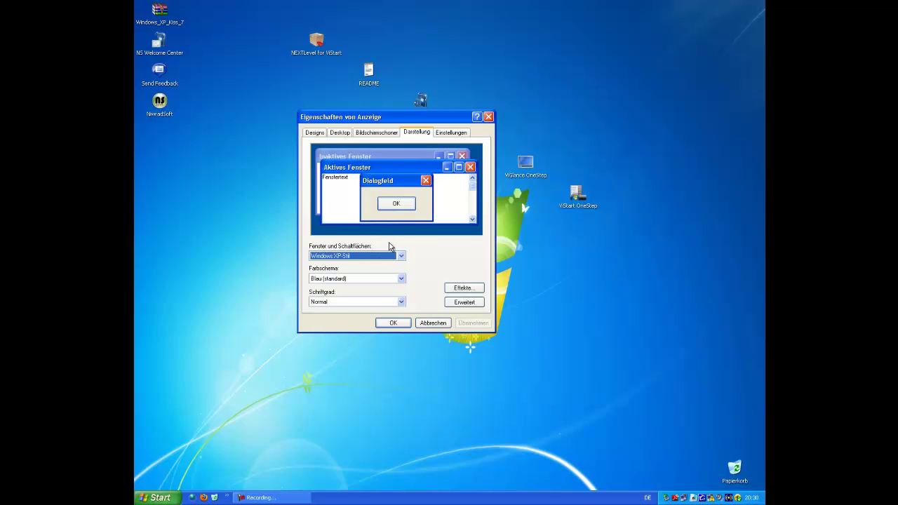
# - Try the SevenVGBL, GAIA08, SevenVGRT and both W7PDCLite styles for windows and buttons in the preview
pyautogui.click(374, 261)
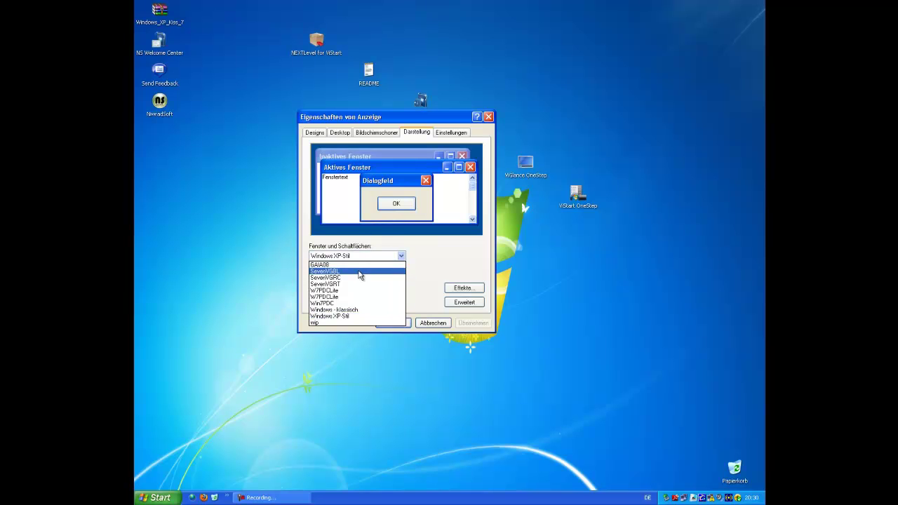
pyautogui.click(361, 271)
pyautogui.click(355, 255)
pyautogui.click(350, 265)
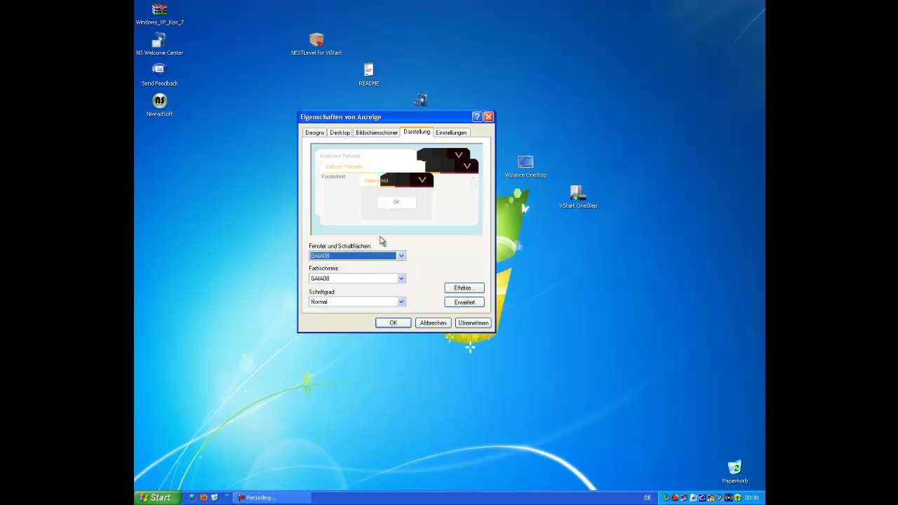
pyautogui.click(370, 256)
pyautogui.click(362, 283)
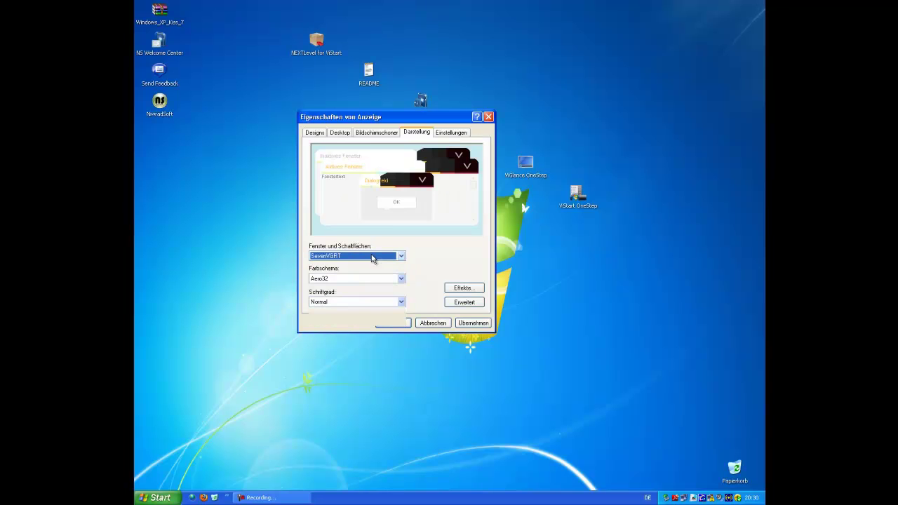
pyautogui.click(372, 256)
pyautogui.click(358, 290)
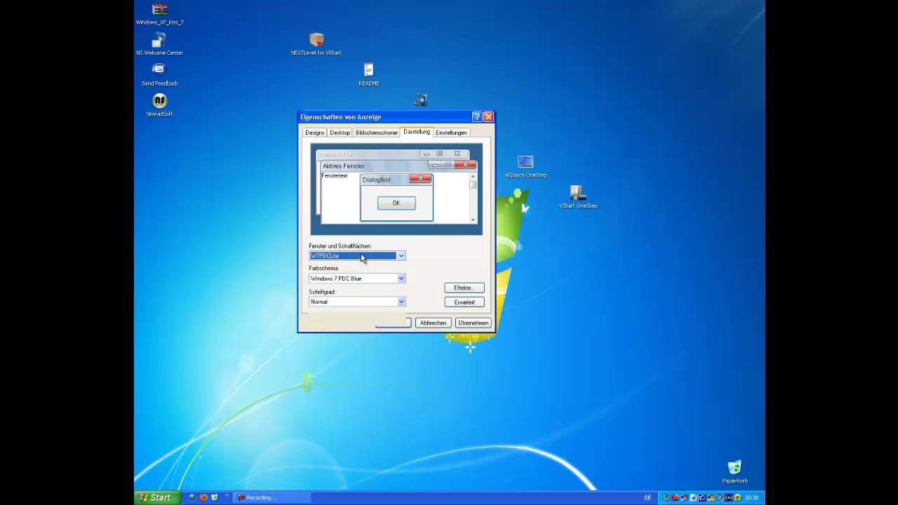
pyautogui.click(361, 254)
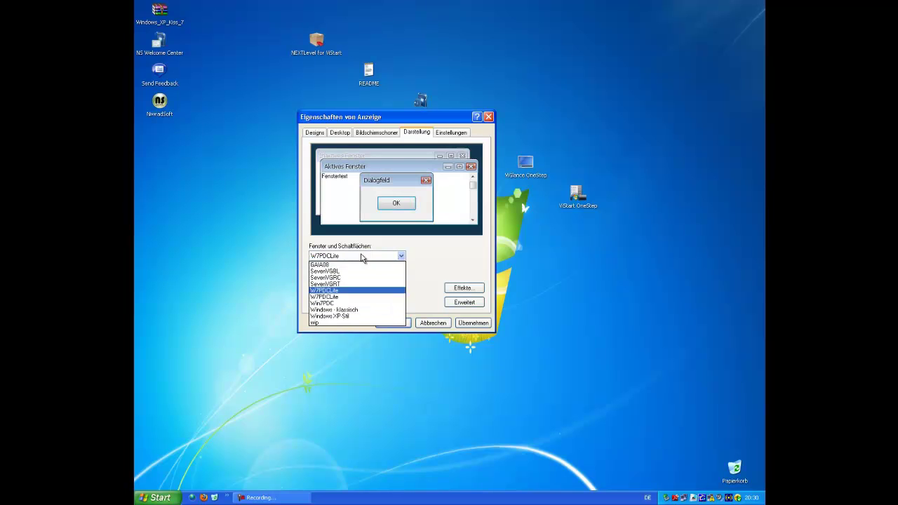
pyautogui.click(350, 298)
# - Set the windows and buttons style to SevenVGBL and apply it to the desktop
pyautogui.click(361, 257)
pyautogui.click(352, 275)
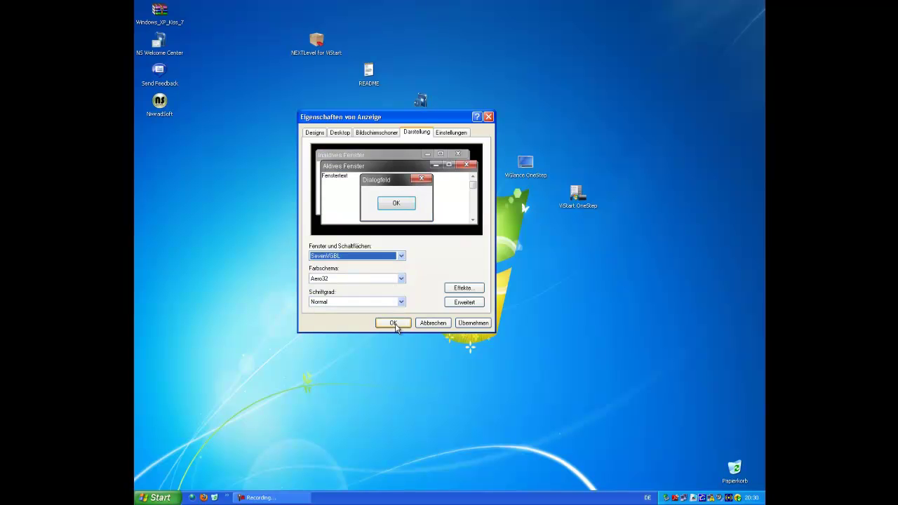
pyautogui.click(393, 323)
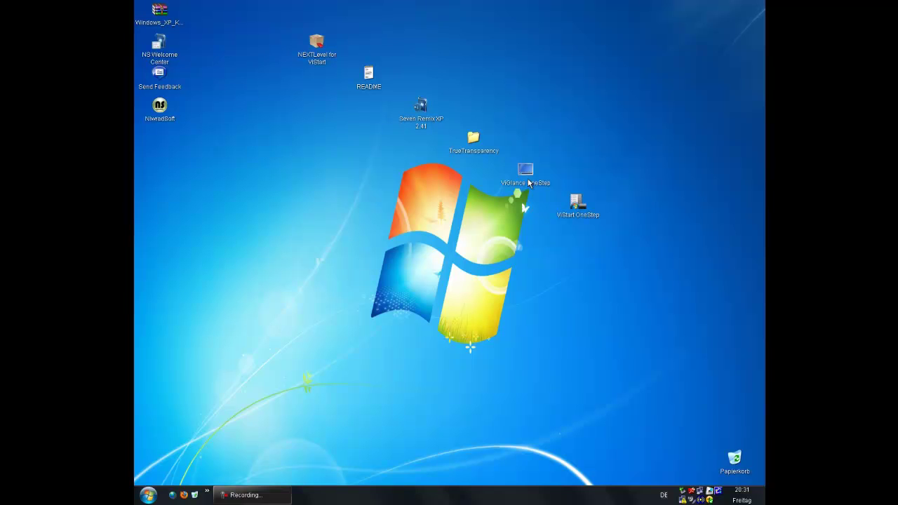
# - Launch ViGlance OneStep to give the taskbar Windows 7 style icons
pyautogui.doubleClick(527, 181)
pyautogui.doubleClick(529, 181)
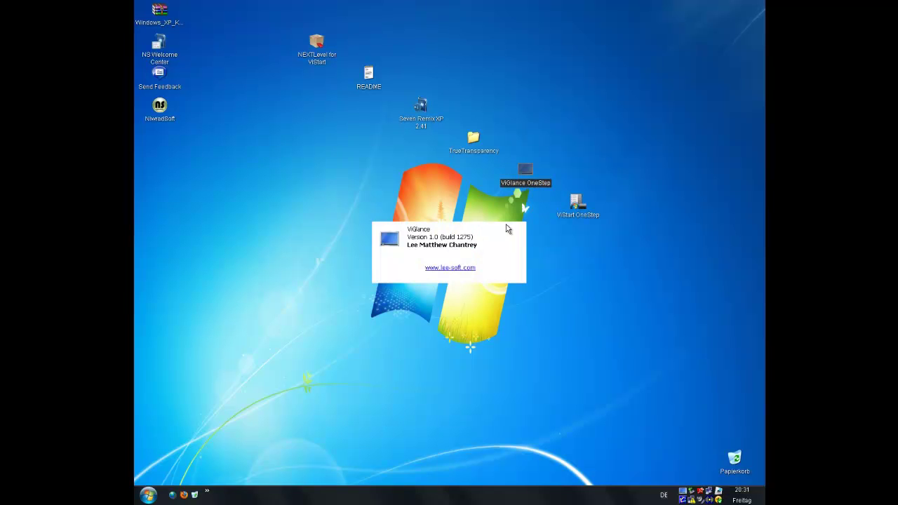
pyautogui.rightClick(411, 494)
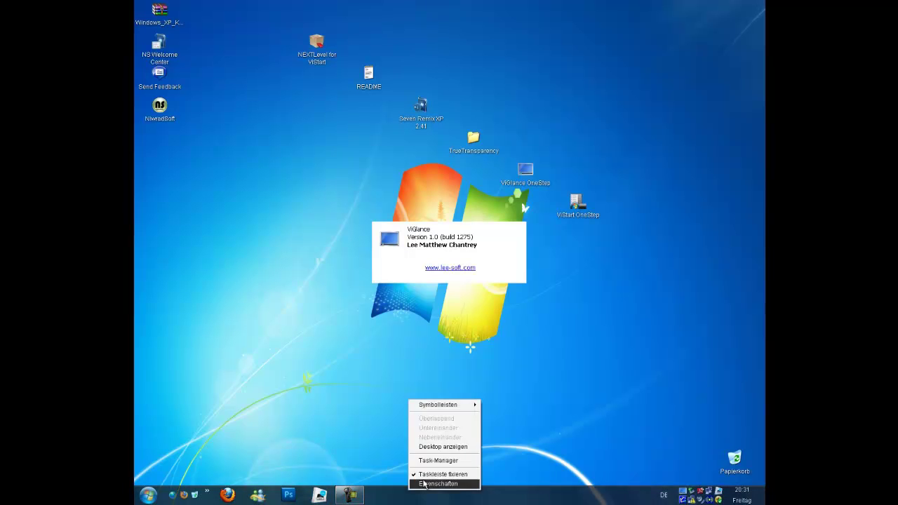
pyautogui.click(427, 475)
pyautogui.rightClick(412, 489)
pyautogui.click(426, 474)
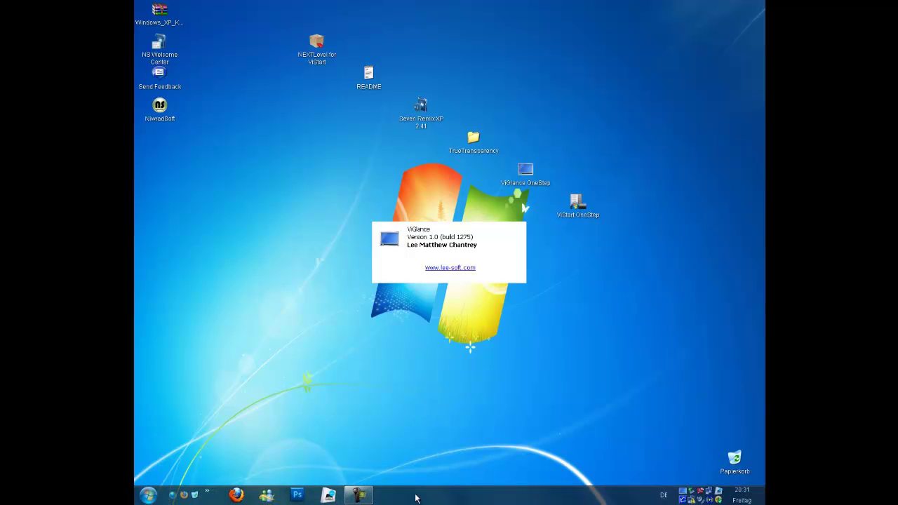
# - Hide the Quick Launch toolbar on the taskbar, and briefly open and close the Start menu
pyautogui.rightClick(415, 496)
pyautogui.moveTo(453, 418)
pyautogui.click(514, 458)
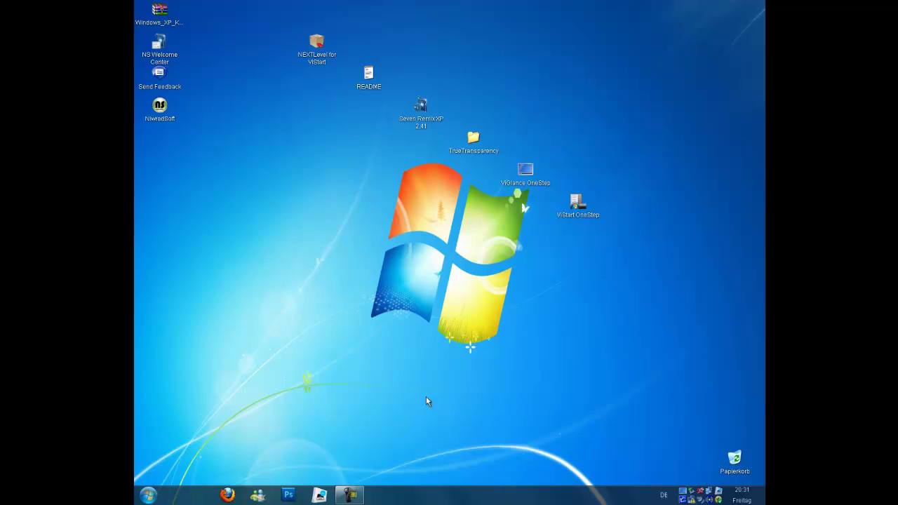
pyautogui.press('super')
pyautogui.press('super')
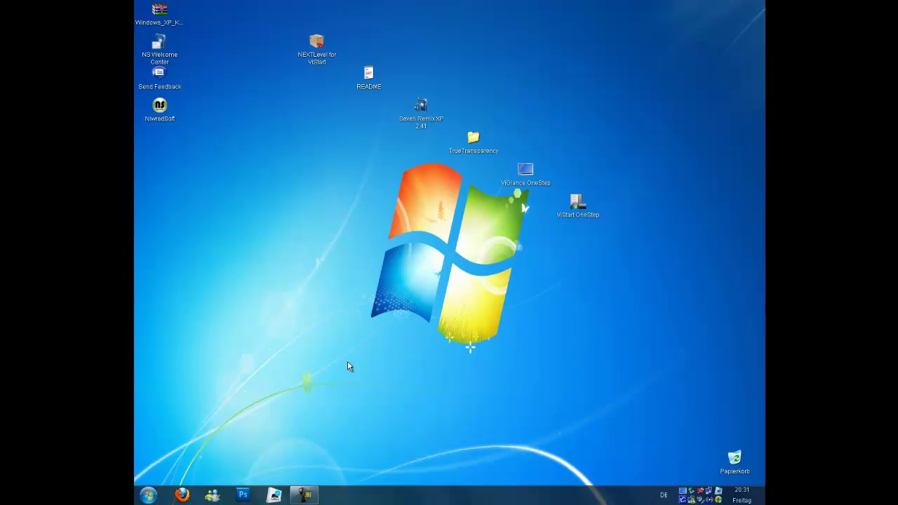
# - Run ViStart OneStep and confirm the installation of the NEXTLevel for ViStart package
pyautogui.click(576, 212)
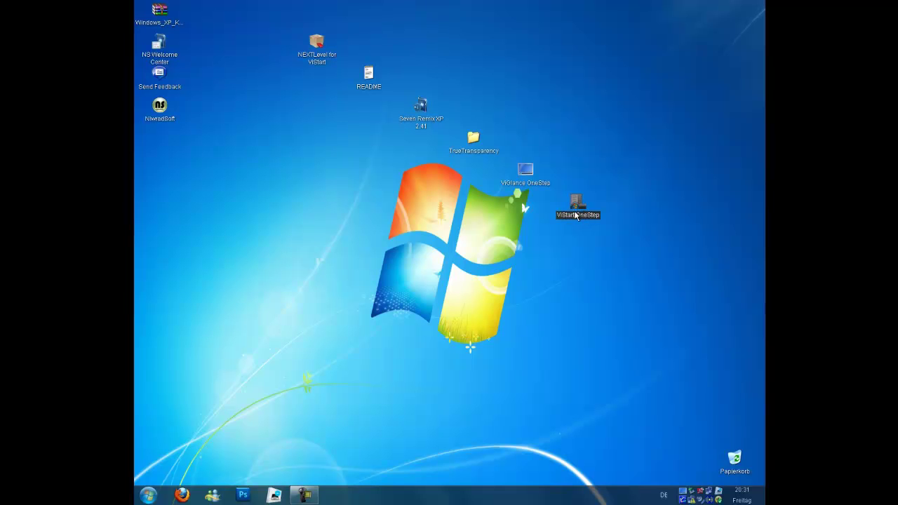
pyautogui.click(489, 268)
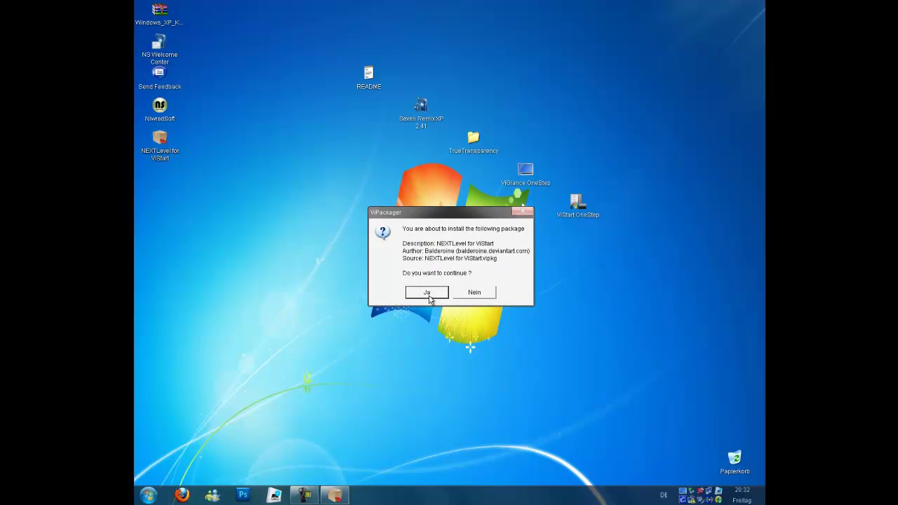
pyautogui.click(428, 294)
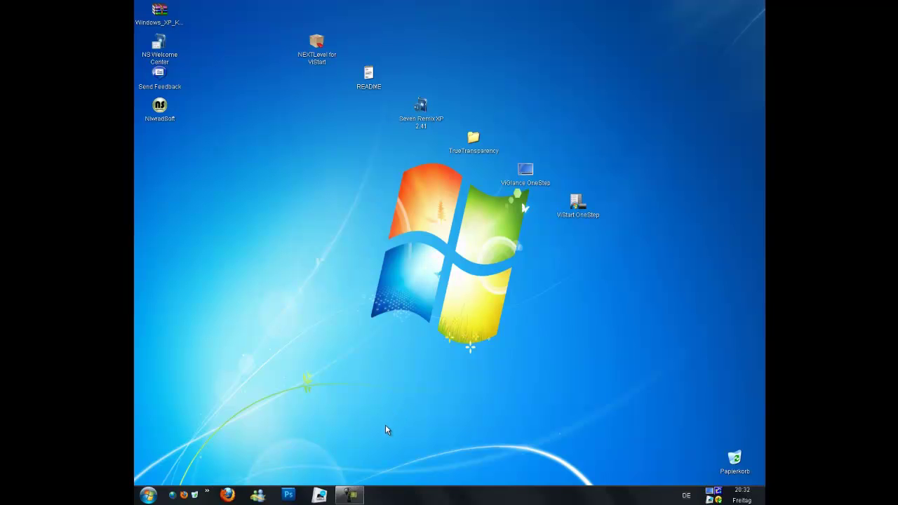
# - Hide the taskbar's Quick Launch toolbar again
pyautogui.rightClick(421, 495)
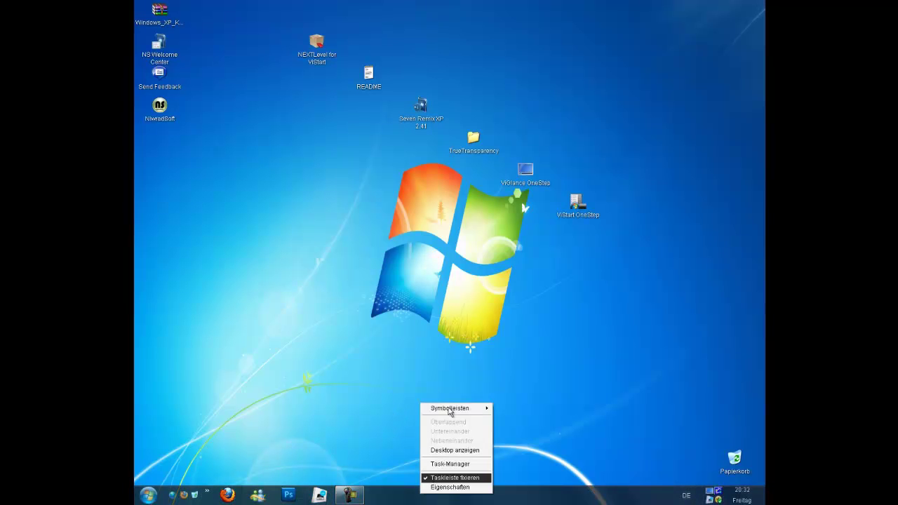
pyautogui.moveTo(457, 413)
pyautogui.click(496, 446)
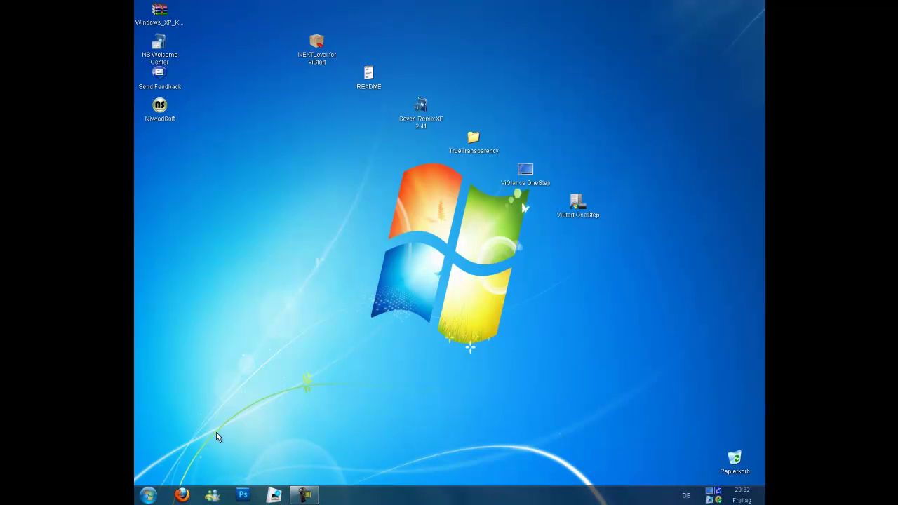
# - Open the Start menu to check its new ViStart appearance, and close it
pyautogui.click(148, 495)
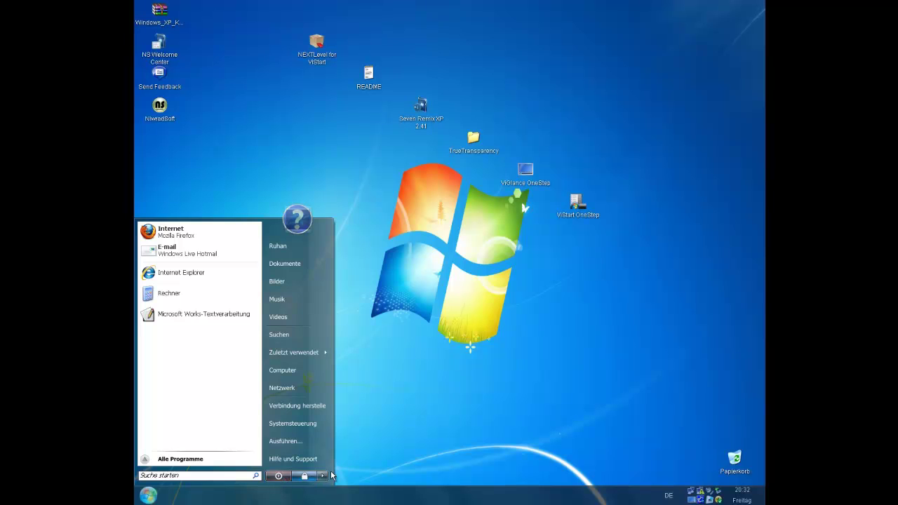
pyautogui.click(396, 412)
# - Create a new folder named Neuer Ordner on the desktop, open it and reposition its window
pyautogui.rightClick(305, 196)
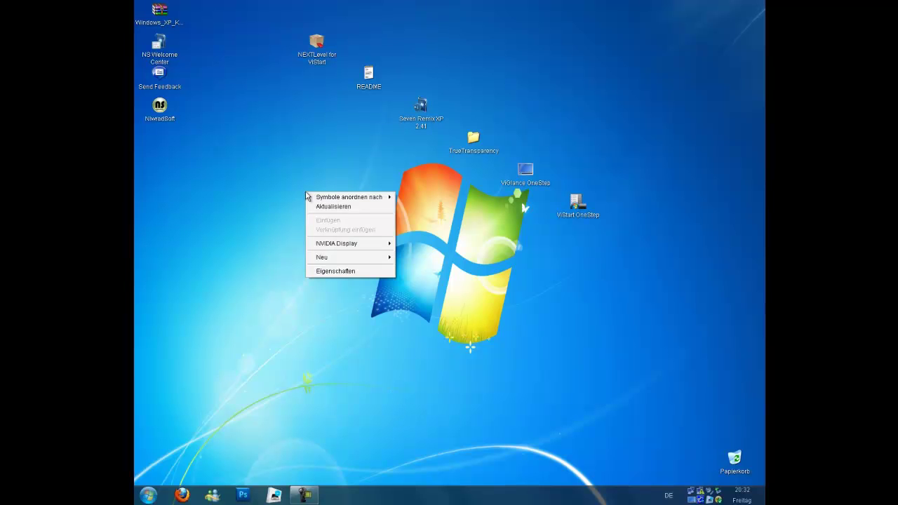
pyautogui.moveTo(331, 257)
pyautogui.click(417, 260)
pyautogui.click(341, 223)
pyautogui.doubleClick(322, 211)
pyautogui.moveTo(362, 115); pyautogui.dragTo(378, 156)
# - Run the TrueTransparency application from the TrueTransparency desktop folder and close that folder window
pyautogui.doubleClick(471, 137)
pyautogui.doubleClick(368, 152)
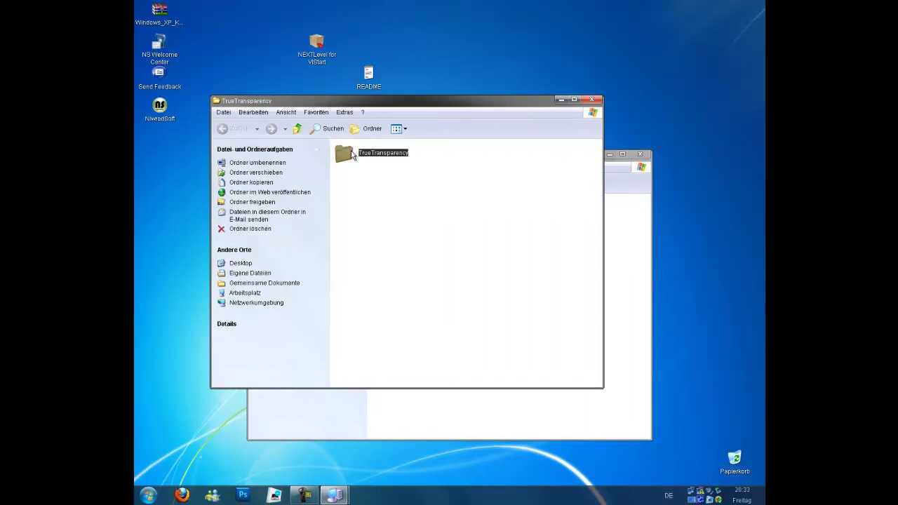
pyautogui.doubleClick(353, 321)
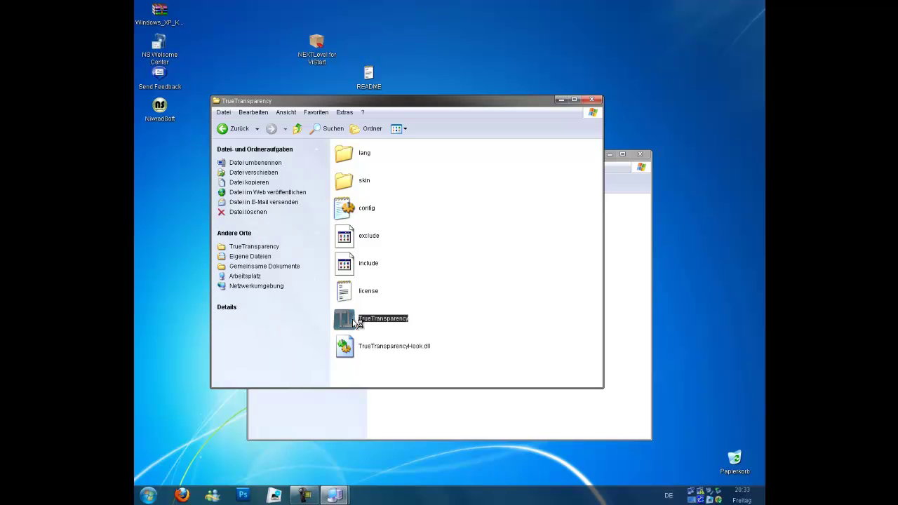
pyautogui.click(463, 301)
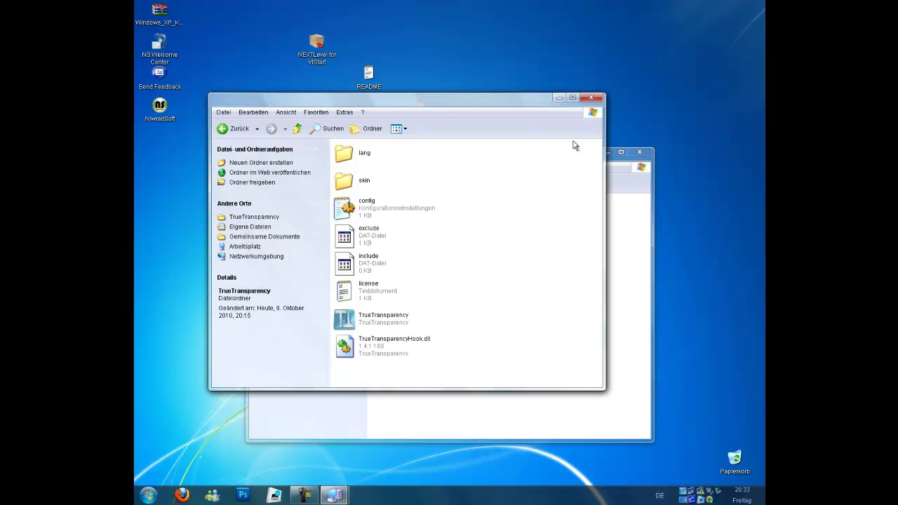
pyautogui.click(592, 98)
# - Examine the transparent frame of the Neuer Ordner window by moving it and switching focus, then minimize it and refresh the desktop
pyautogui.moveTo(502, 156); pyautogui.dragTo(486, 135)
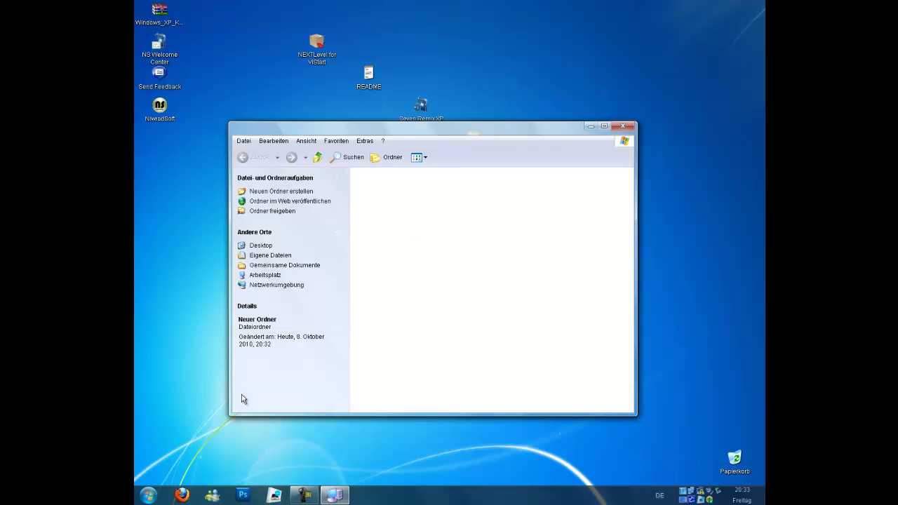
pyautogui.click(148, 495)
pyautogui.click(195, 188)
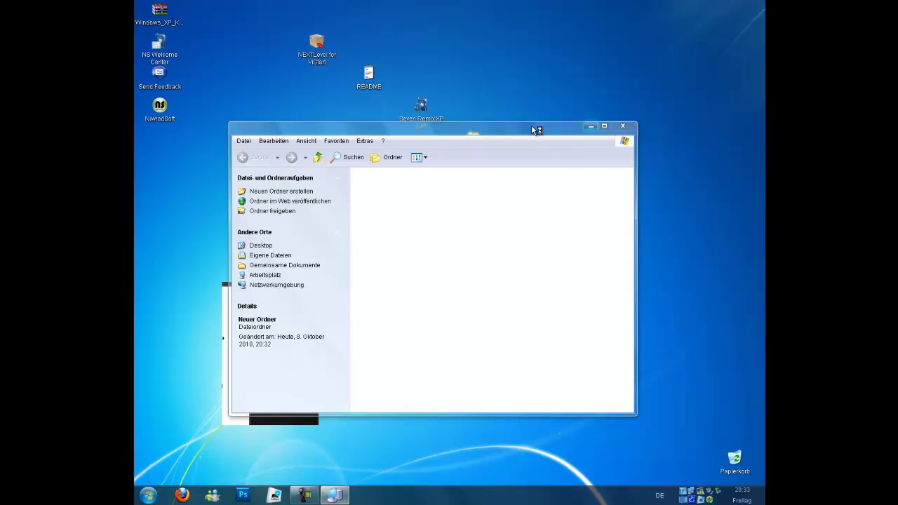
pyautogui.moveTo(578, 136); pyautogui.dragTo(586, 150)
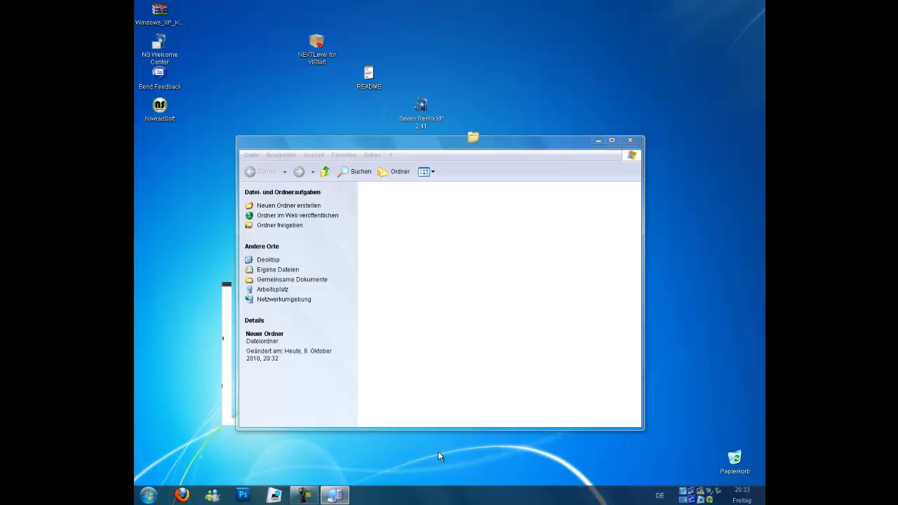
pyautogui.click(454, 397)
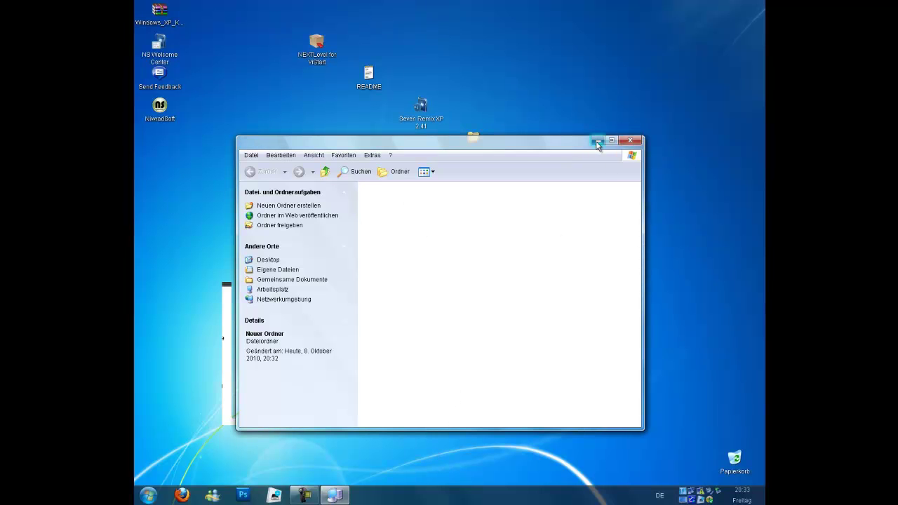
pyautogui.click(597, 141)
pyautogui.rightClick(326, 256)
pyautogui.click(342, 270)
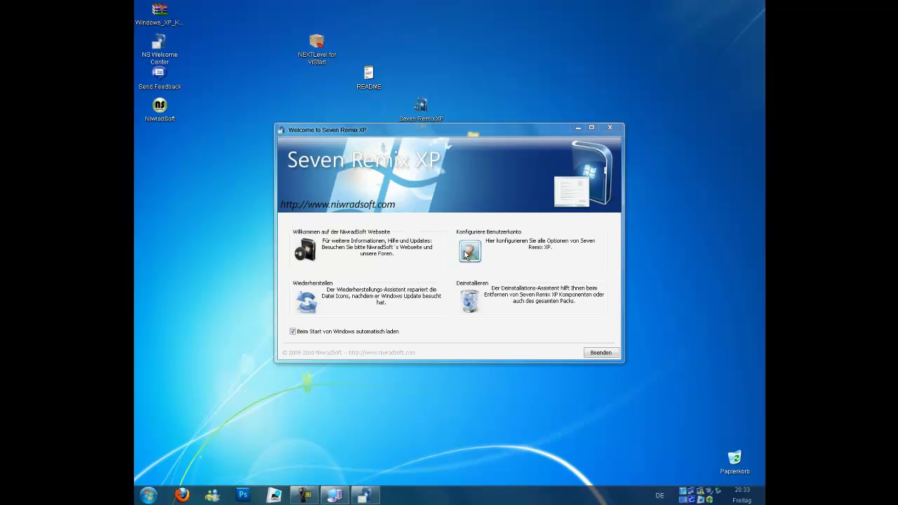
# - Reload the Seven Remix XP system files with the Reloader wizard (Wiederherstellen) and finish the wizard
pyautogui.click(354, 304)
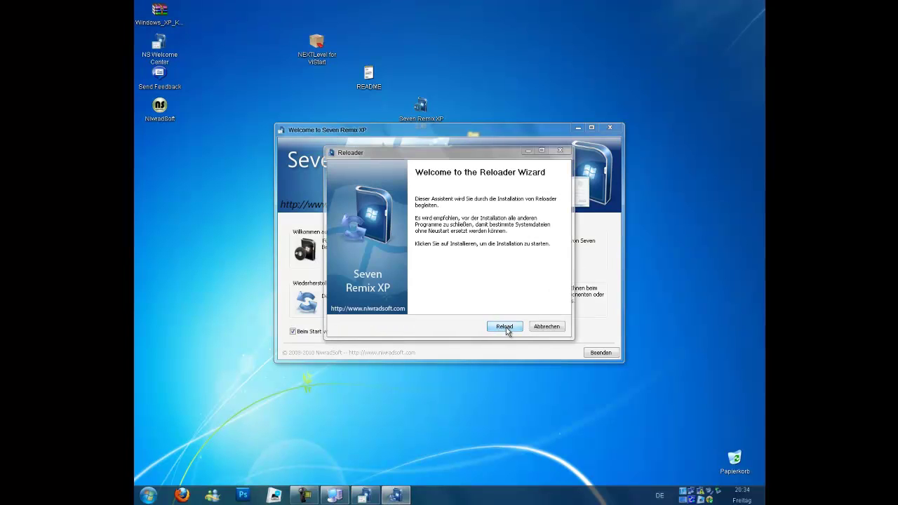
pyautogui.click(504, 327)
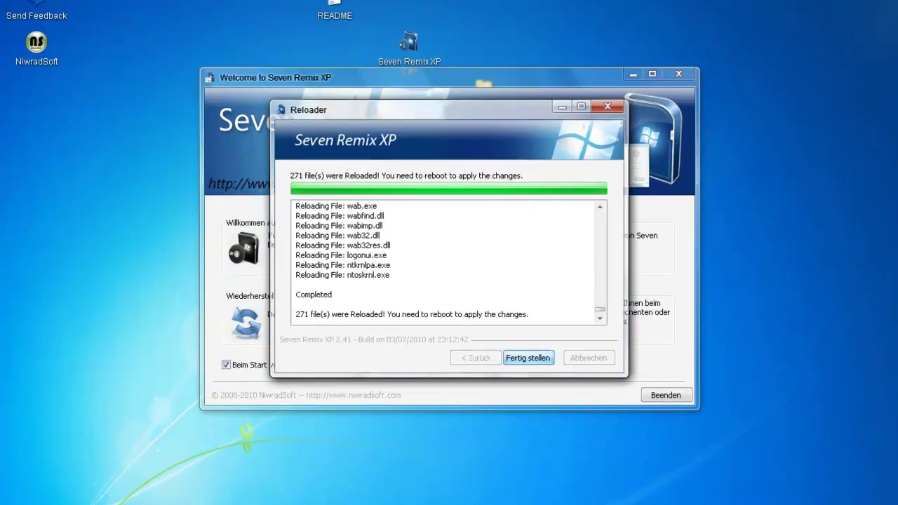
pyautogui.press('Return')
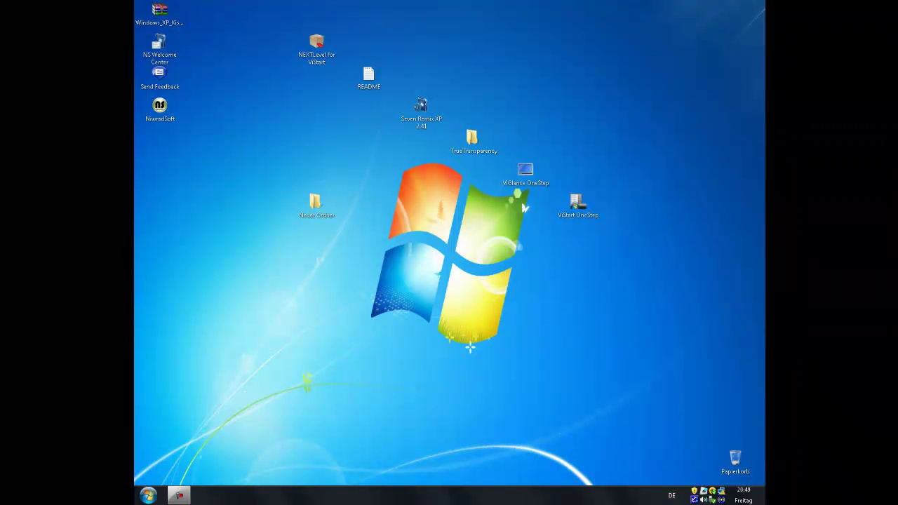
# - Refresh the desktop and briefly open and close the Start menu to check its look
pyautogui.rightClick(443, 248)
pyautogui.click(463, 264)
pyautogui.rightClick(464, 263)
pyautogui.click(484, 278)
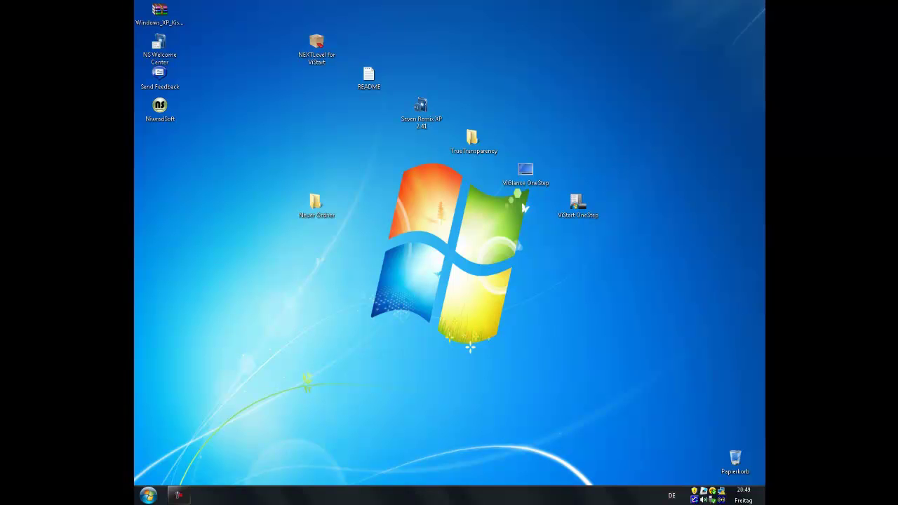
pyautogui.press('super')
pyautogui.press('super')
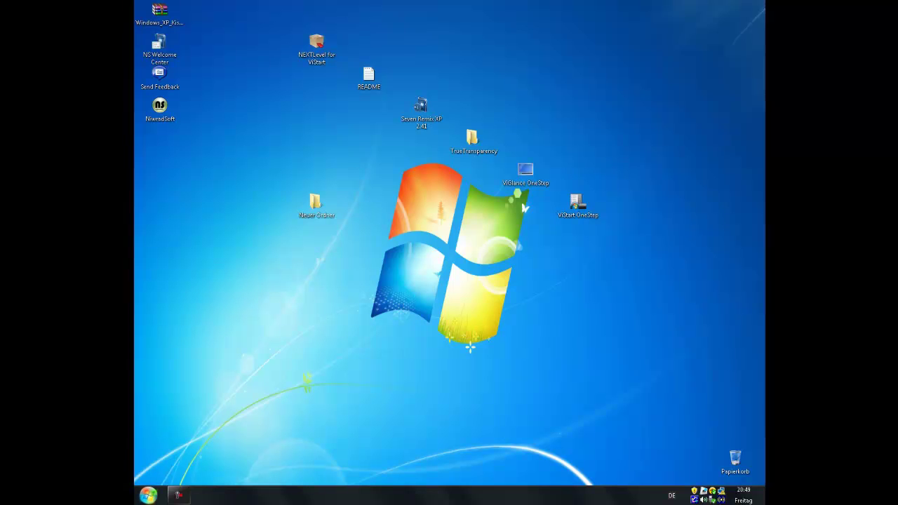
# - Launch ViGlance OneStep, ViStart OneStep and TrueTransparency, minimize the folder window, and briefly check the Start menu
pyautogui.click(525, 173)
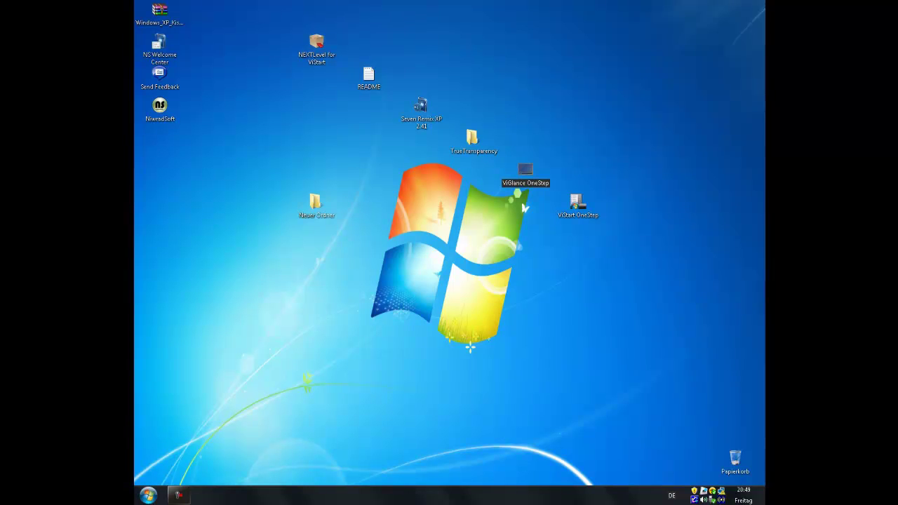
pyautogui.click(577, 206)
pyautogui.doubleClick(473, 140)
pyautogui.doubleClick(346, 155)
pyautogui.doubleClick(358, 315)
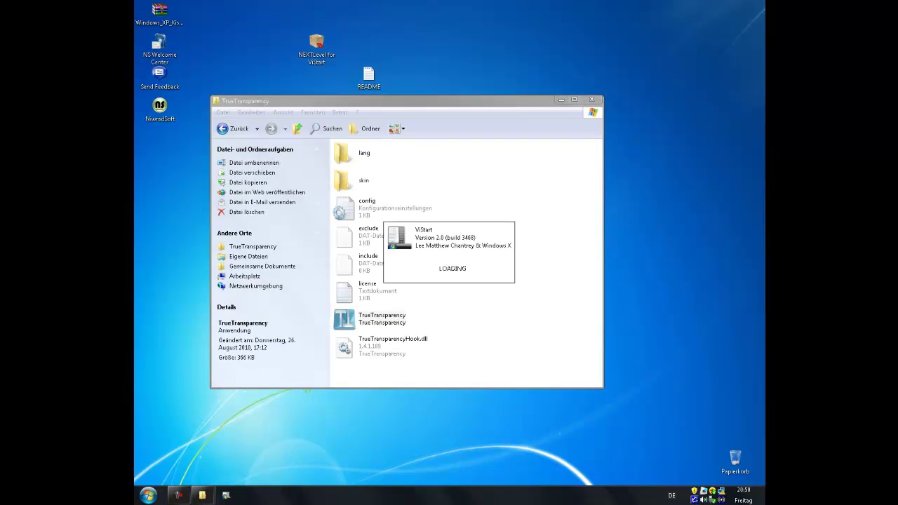
pyautogui.click(561, 100)
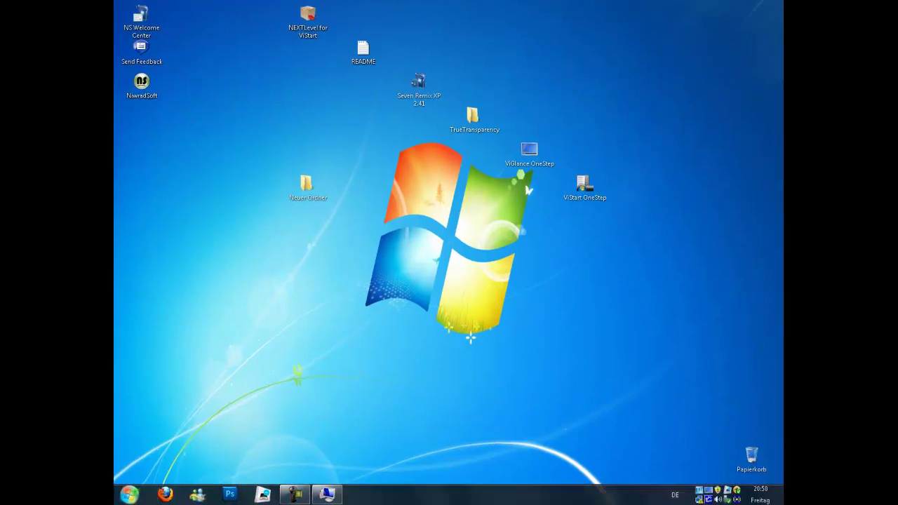
pyautogui.press('super')
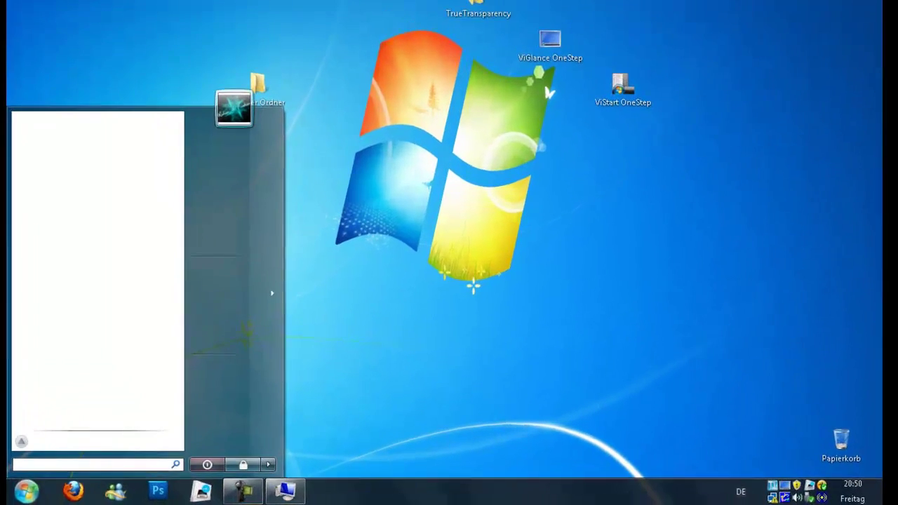
pyautogui.press('super')
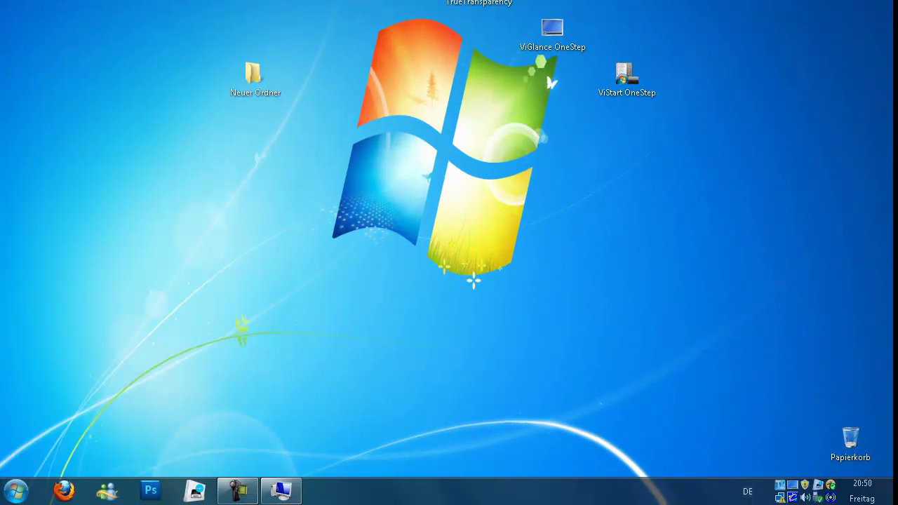
# - Enable "Start ViGlance with Windows" in the ViGlance options and confirm
pyautogui.rightClick(793, 484)
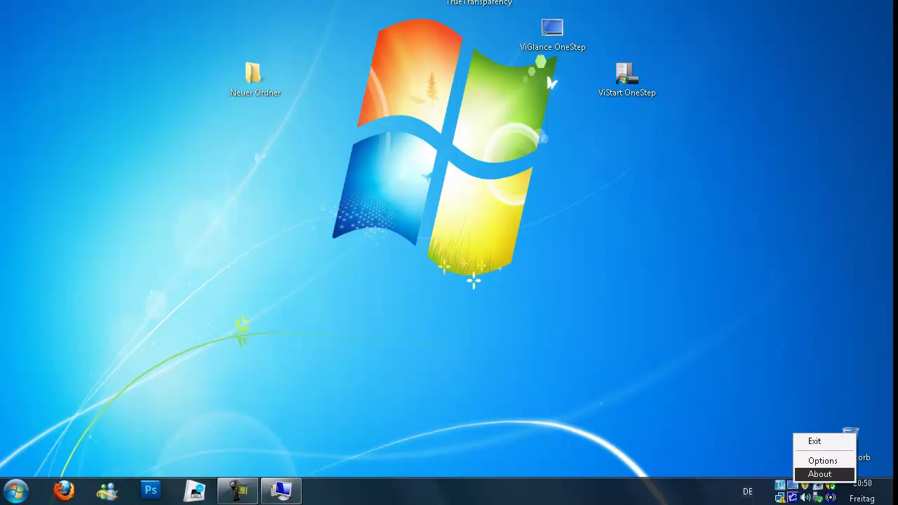
pyautogui.click(821, 459)
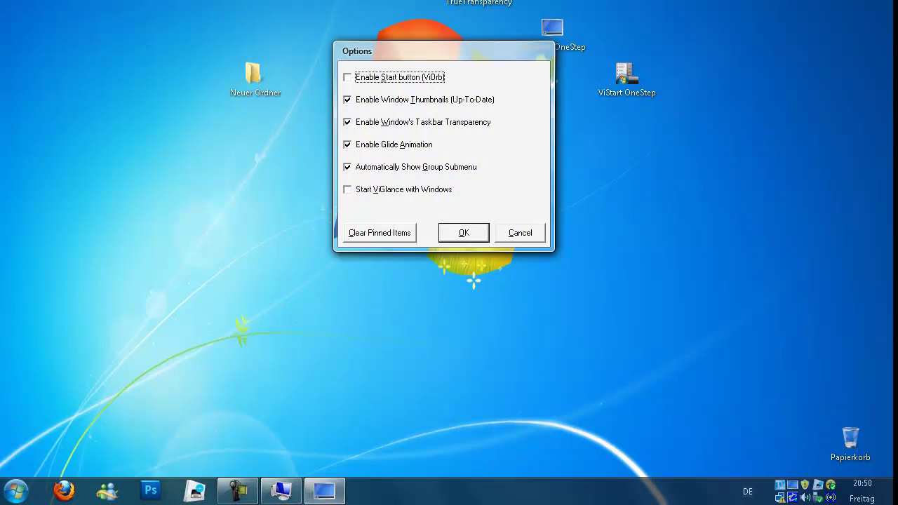
pyautogui.click(347, 189)
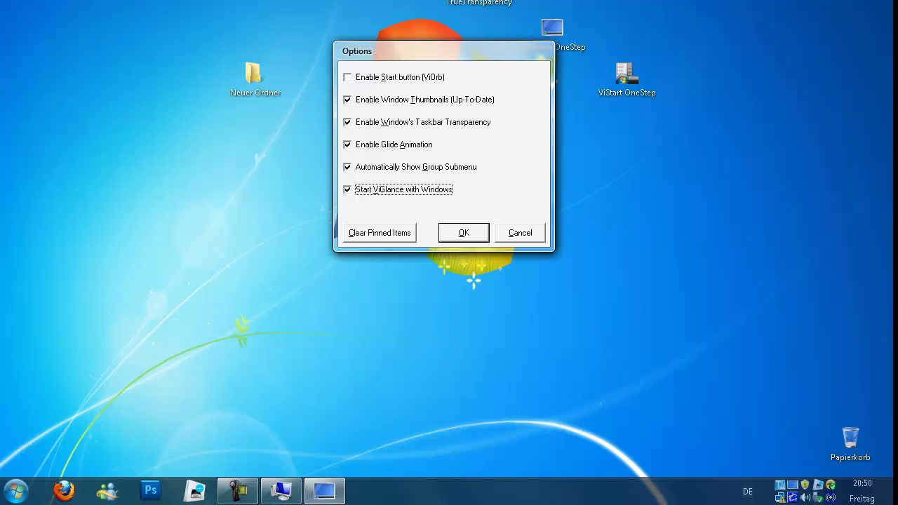
pyautogui.press('Return')
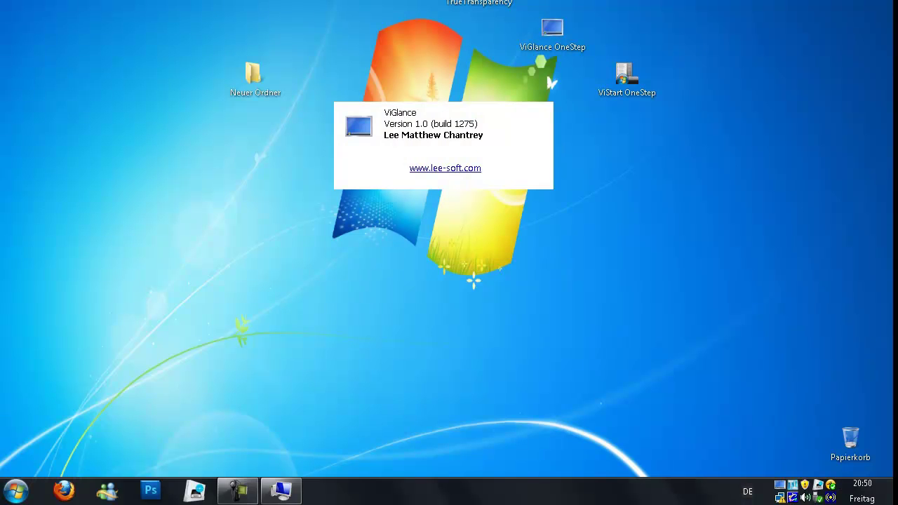
# - Enable "Start with Windows" in the ViStart options and confirm
pyautogui.press('super')
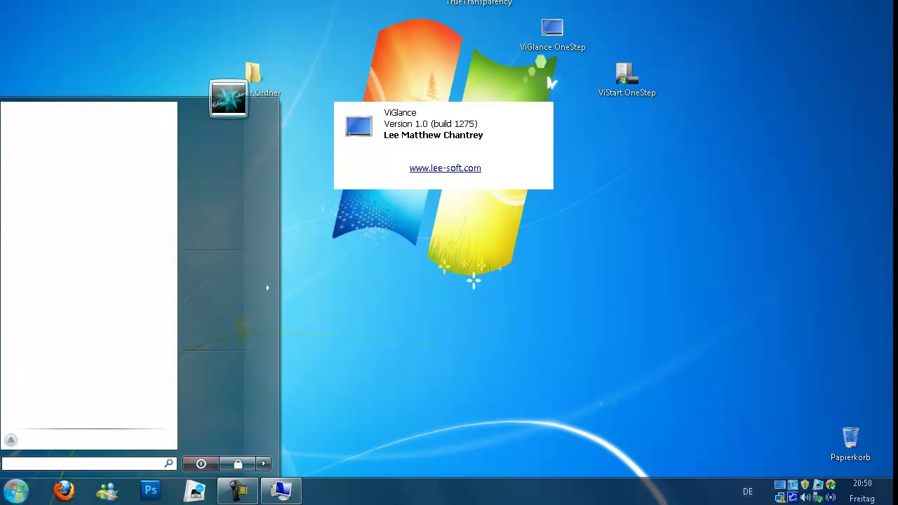
pyautogui.click(263, 463)
pyautogui.press('Up')
pyautogui.press('Up')
pyautogui.press('Up')
pyautogui.press('Up')
pyautogui.press('Down')
pyautogui.press('Down')
pyautogui.press('Down')
pyautogui.press('Down')
pyautogui.press('Return')
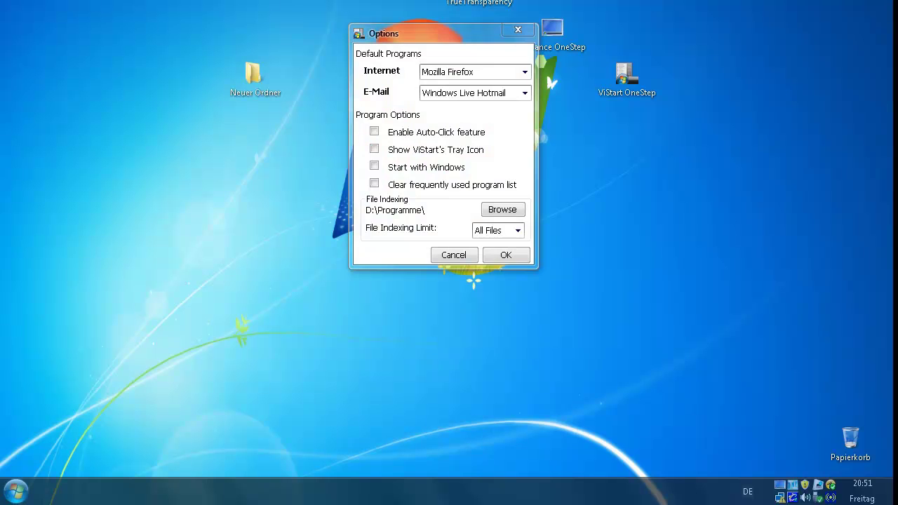
pyautogui.click(374, 166)
pyautogui.click(506, 255)
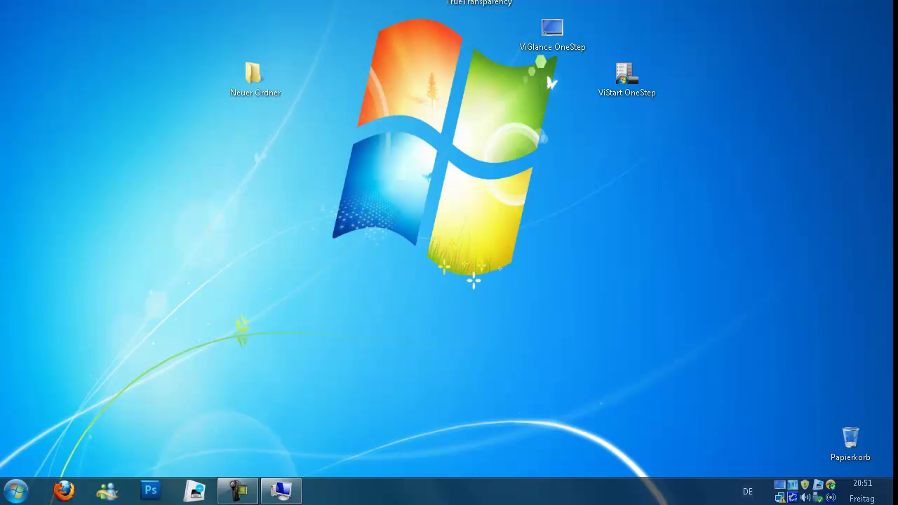
# - Set TrueTransparency to start with Windows (Mit Windows starten)
pyautogui.rightClick(792, 483)
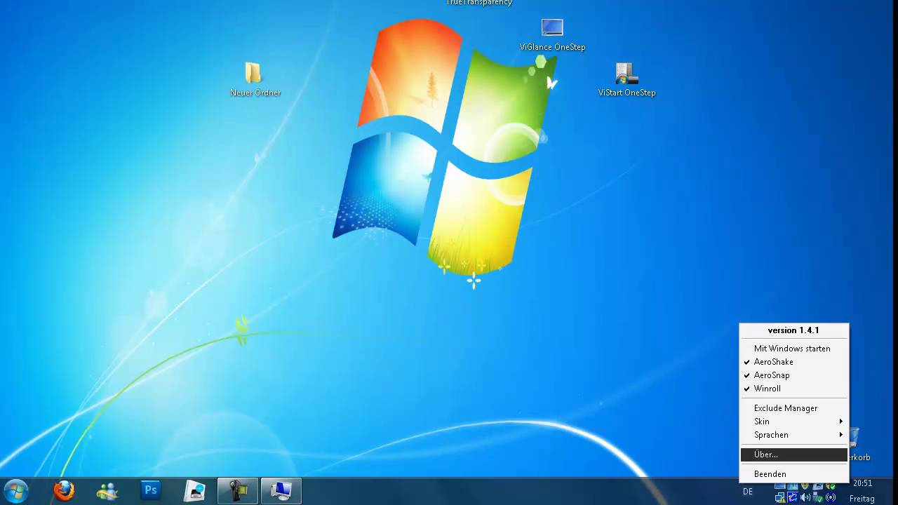
pyautogui.press('Up')
pyautogui.press('Up')
pyautogui.press('Up')
pyautogui.press('Return')
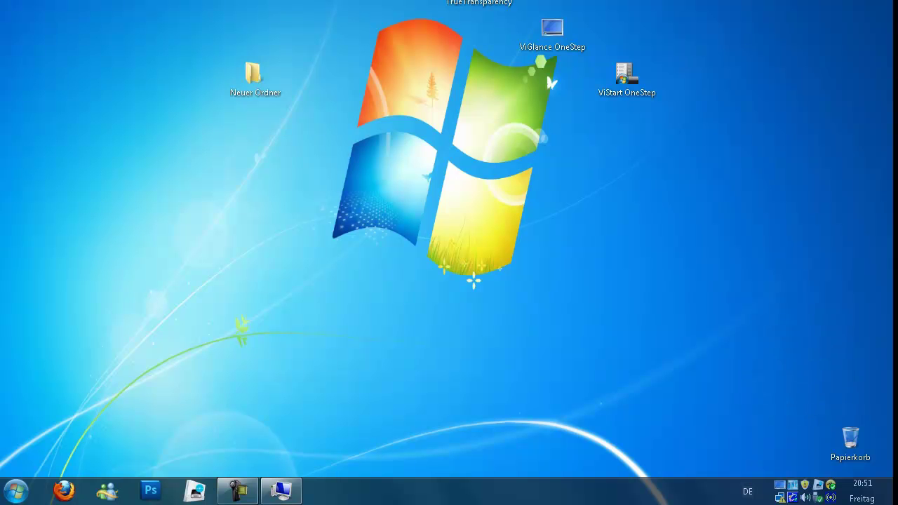